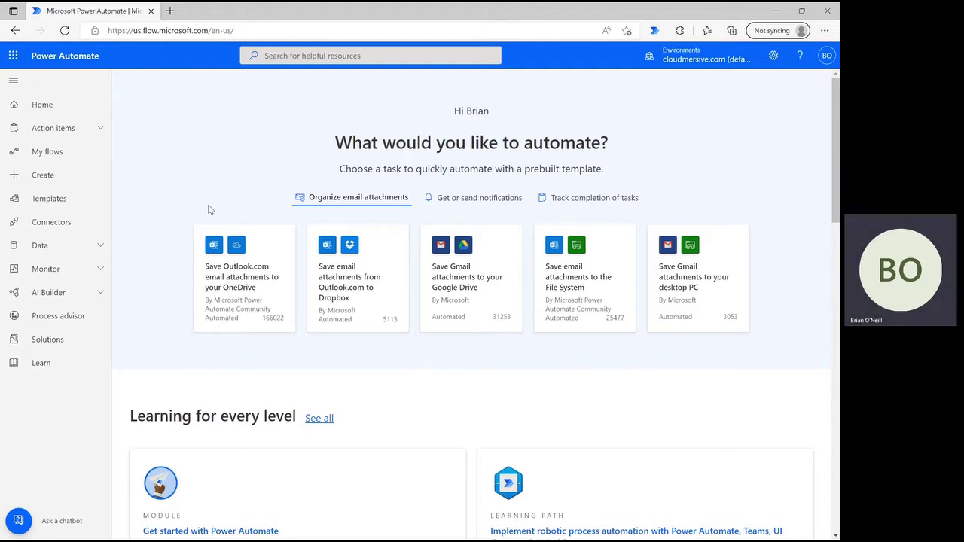
- Create an instant cloud flow named "TIff flow" that uses the "Manually trigger a flow" trigger
{"action": "left_click", "coordinate": [72, 179]}
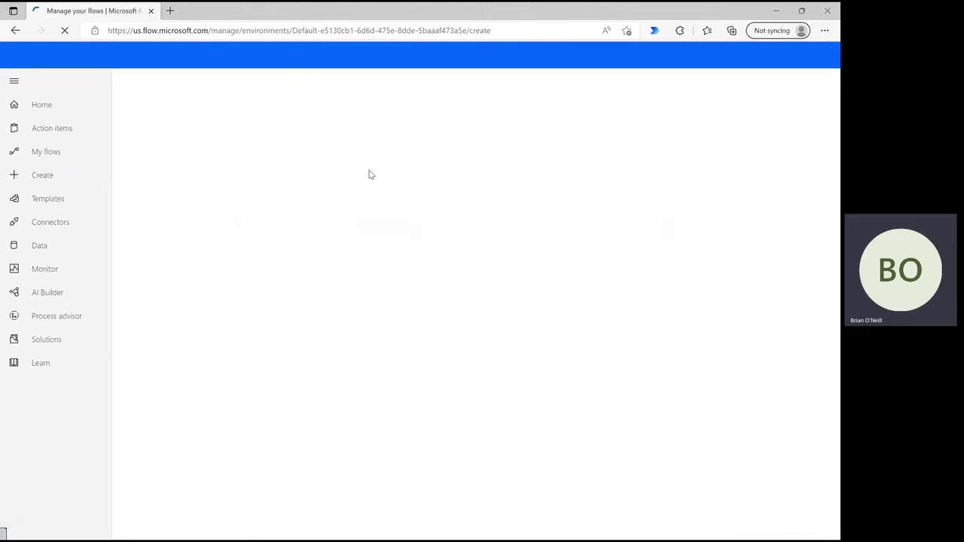
{"action": "left_click", "coordinate": [307, 198]}
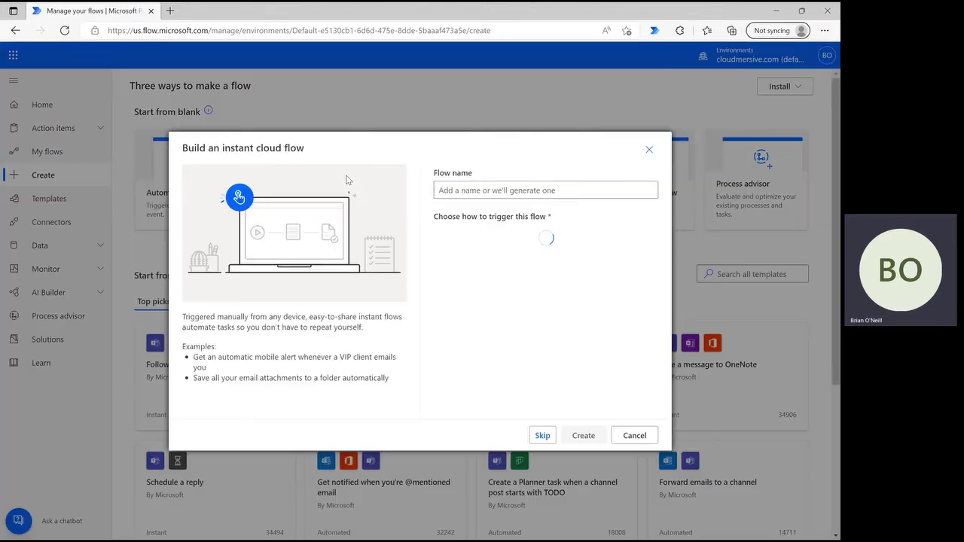
{"action": "left_click", "coordinate": [515, 191]}
{"action": "type", "text": "Tiff flow"}
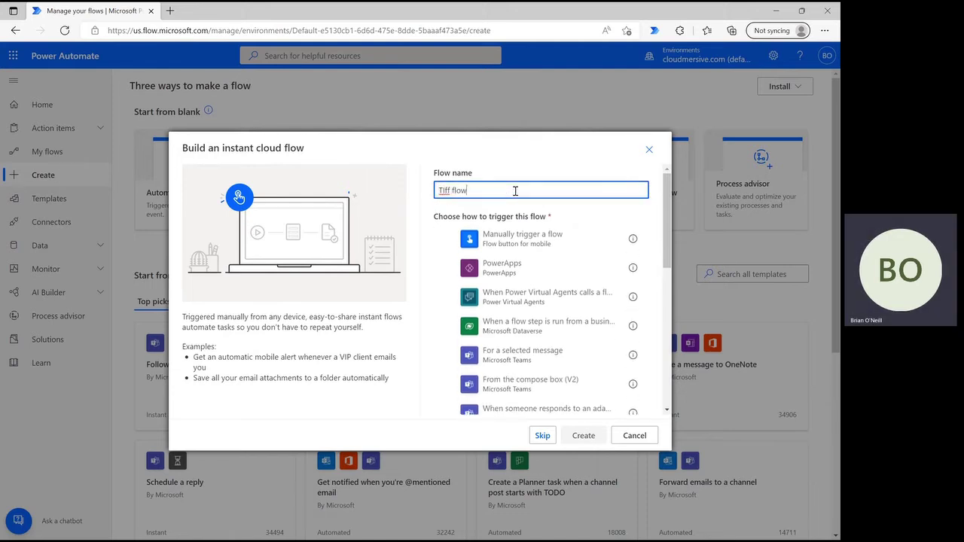
{"action": "left_click", "coordinate": [519, 235]}
{"action": "left_click", "coordinate": [581, 435]}
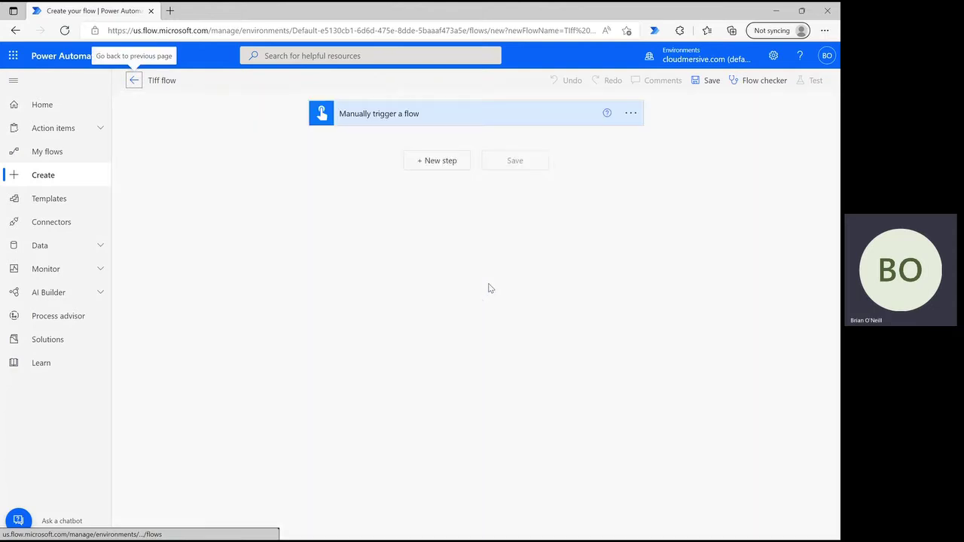
- Add a SharePoint "Get file content" action after the manual trigger
{"action": "left_click", "coordinate": [448, 164]}
{"action": "type", "text": "G"}
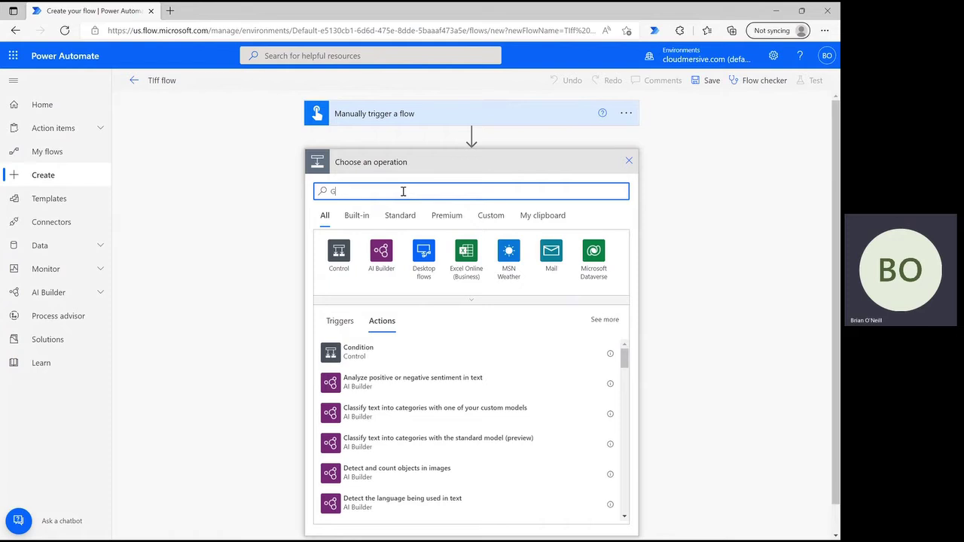
{"action": "type", "text": "et file content"}
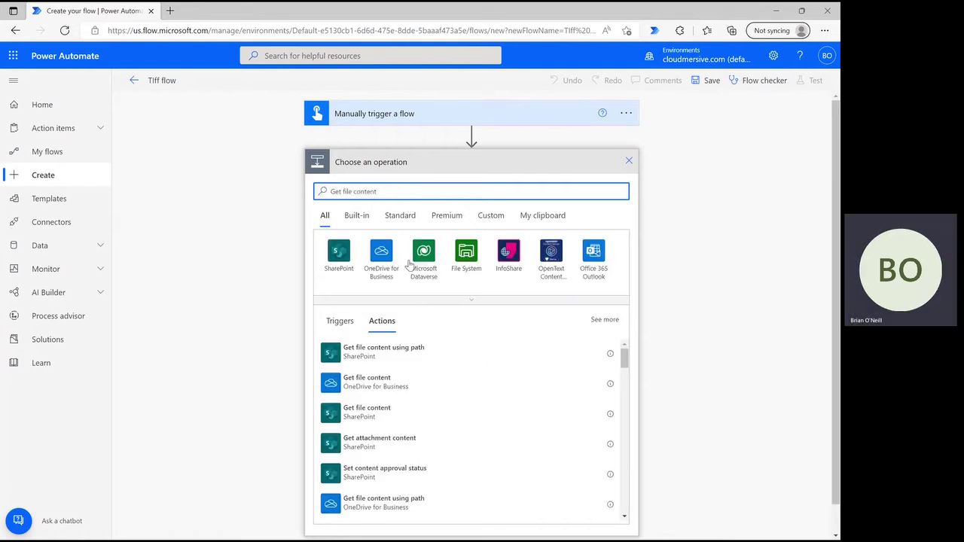
{"action": "left_click", "coordinate": [392, 420]}
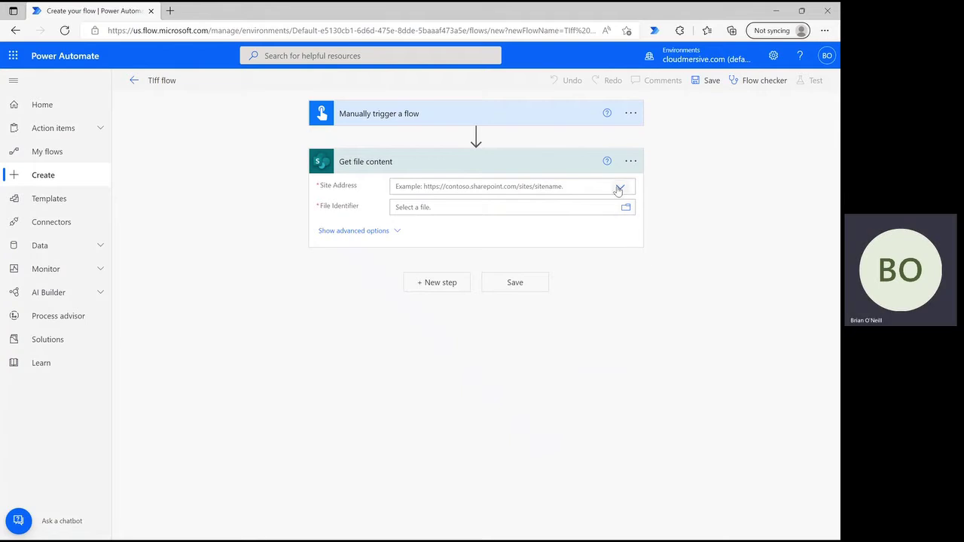
- Set Get file content to the Content Team site and the file /Shared Documents/Power Automate Samples/Picture1.jpg
{"action": "left_click", "coordinate": [619, 187]}
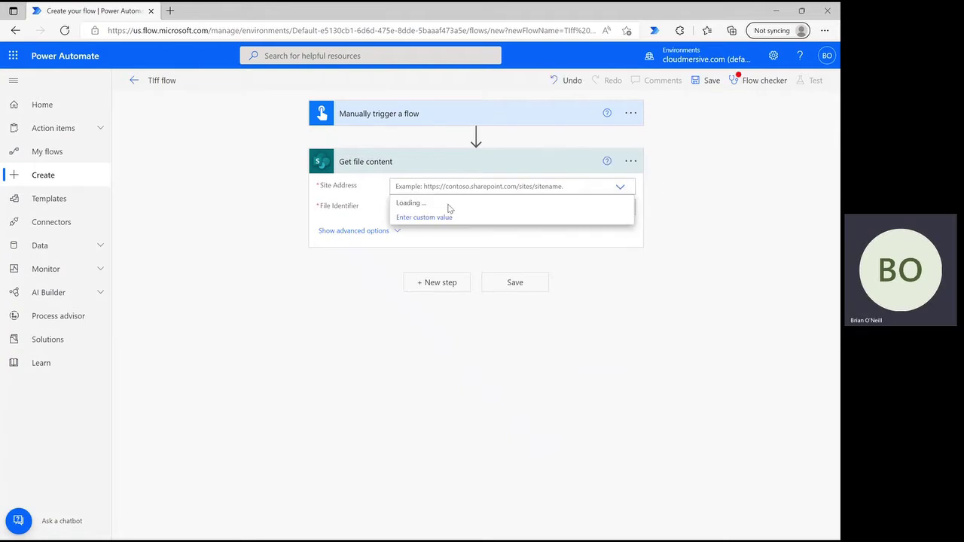
{"action": "left_click", "coordinate": [428, 203]}
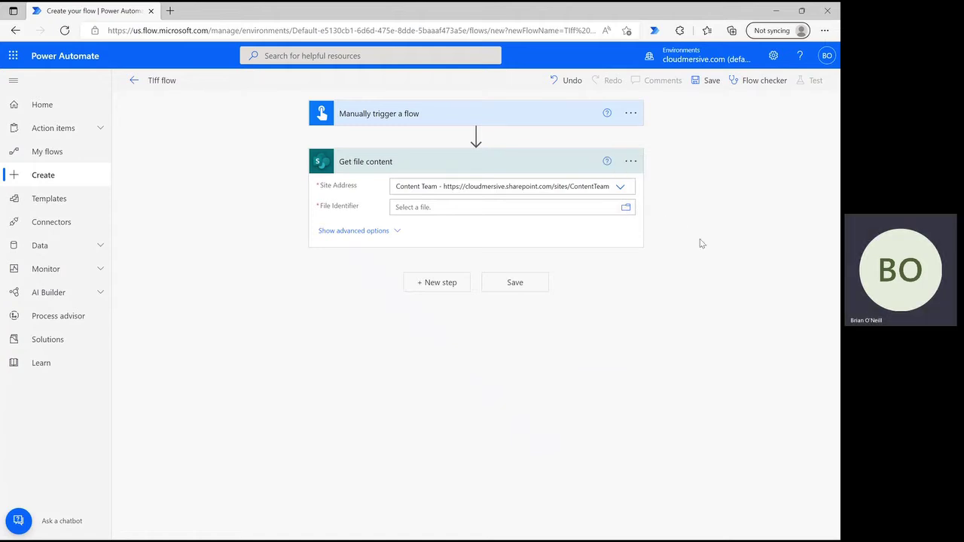
{"action": "left_click", "coordinate": [625, 207]}
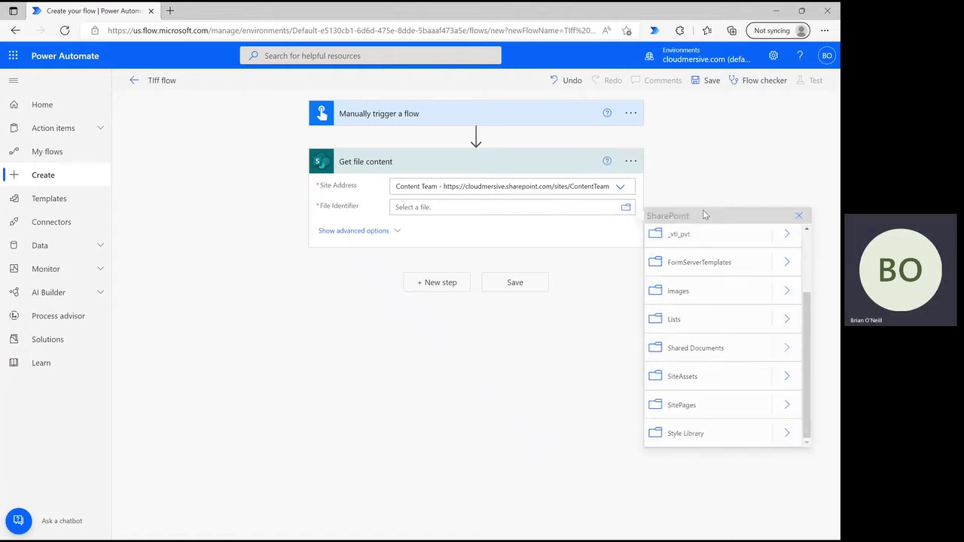
{"action": "left_click", "coordinate": [788, 350]}
{"action": "scroll", "coordinate": [751, 361], "scroll_direction": "down", "scroll_amount": 1}
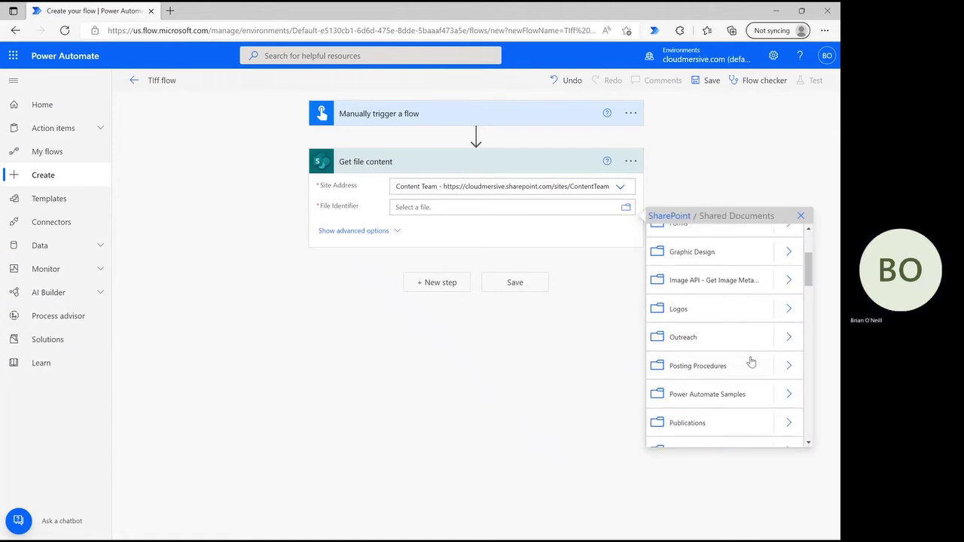
{"action": "left_click", "coordinate": [787, 393]}
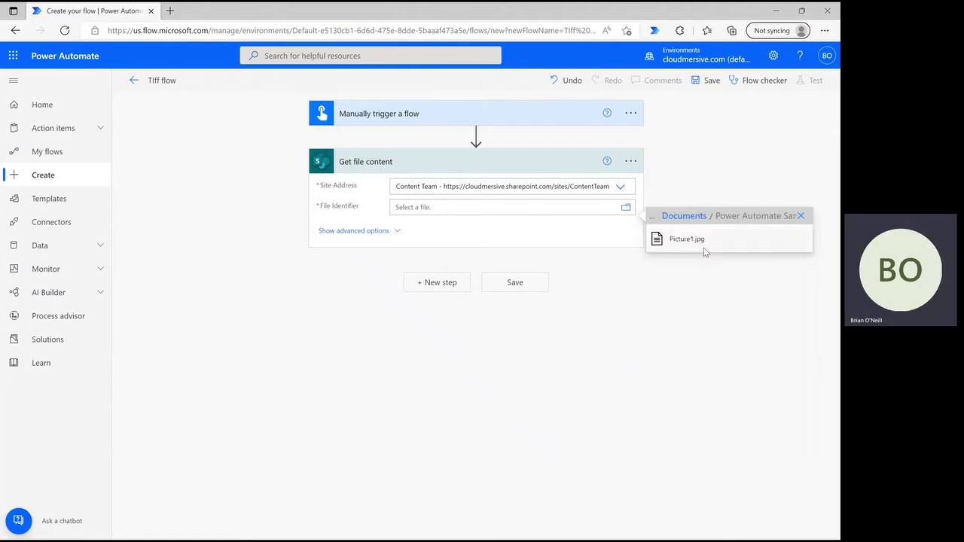
{"action": "left_click", "coordinate": [698, 241]}
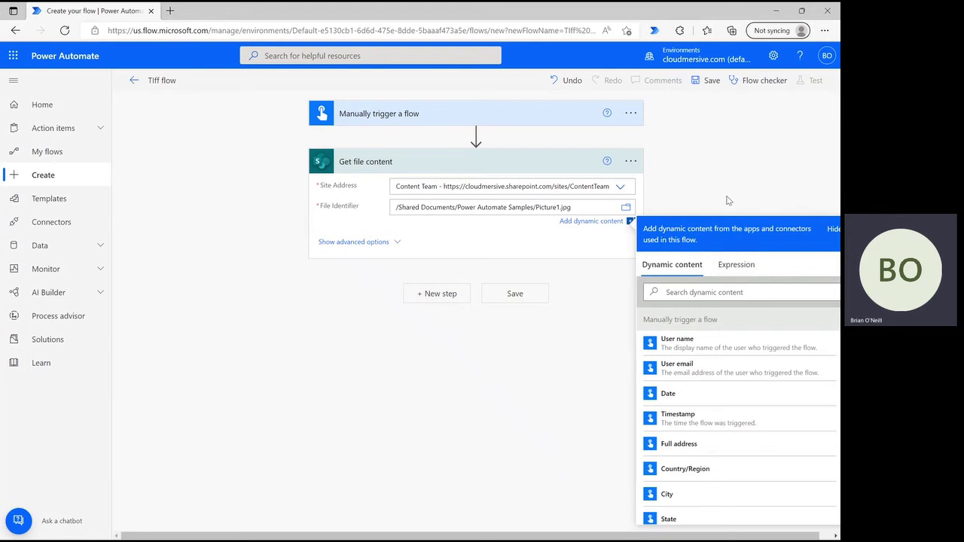
{"action": "left_click", "coordinate": [629, 261]}
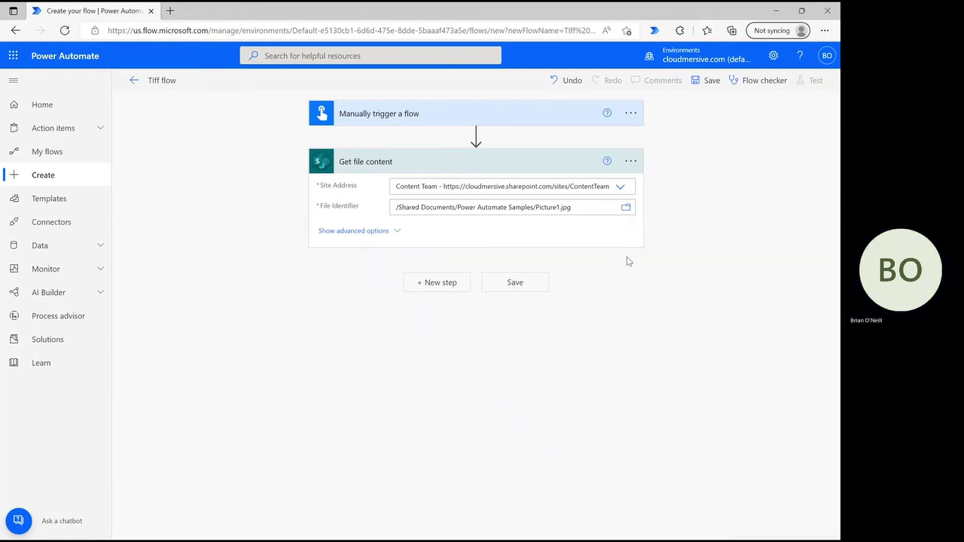
- Add the Cloudmersive Image Processing action "Convert input image to TIFF format" after Get file content
{"action": "left_click", "coordinate": [429, 283]}
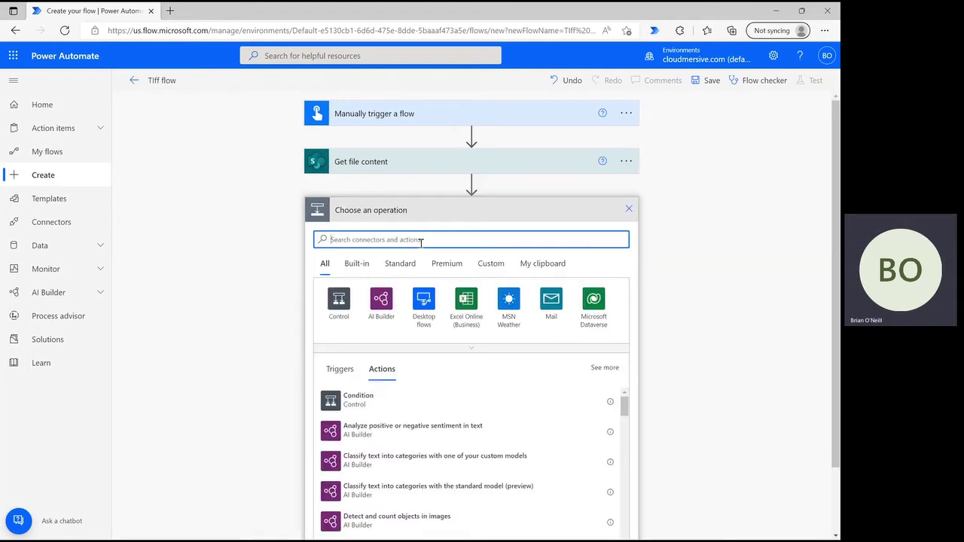
{"action": "type", "text": "cloudmersive"}
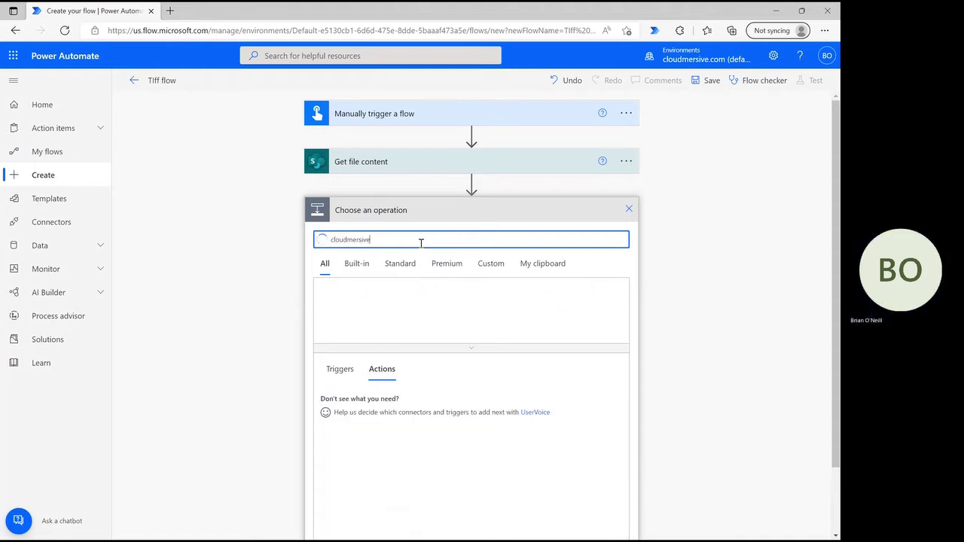
{"action": "left_click", "coordinate": [474, 349]}
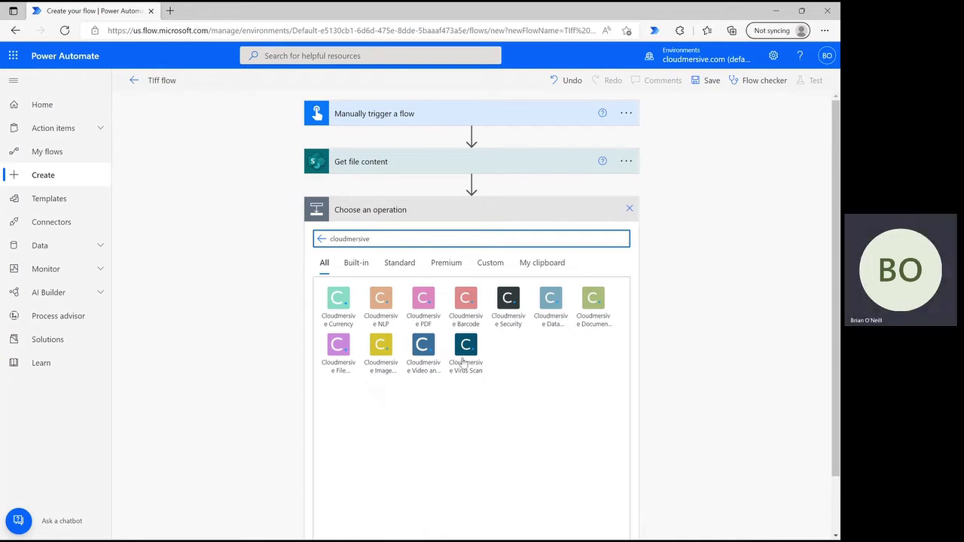
{"action": "left_click", "coordinate": [385, 350]}
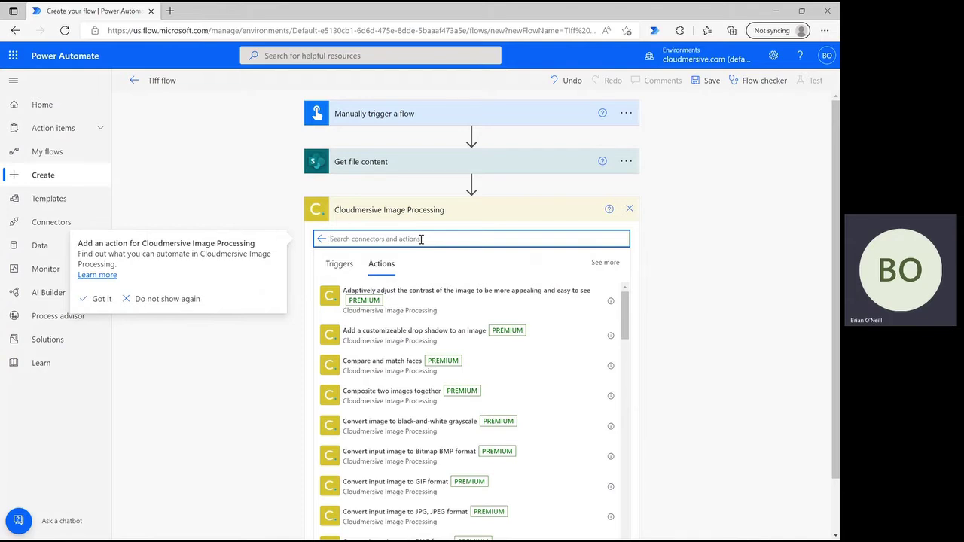
{"action": "type", "text": "tiff"}
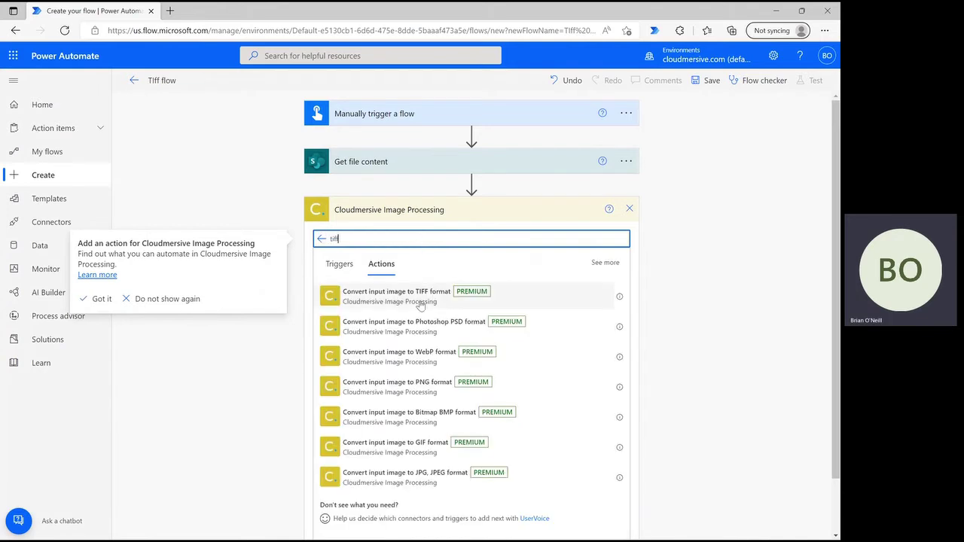
{"action": "left_click", "coordinate": [419, 299]}
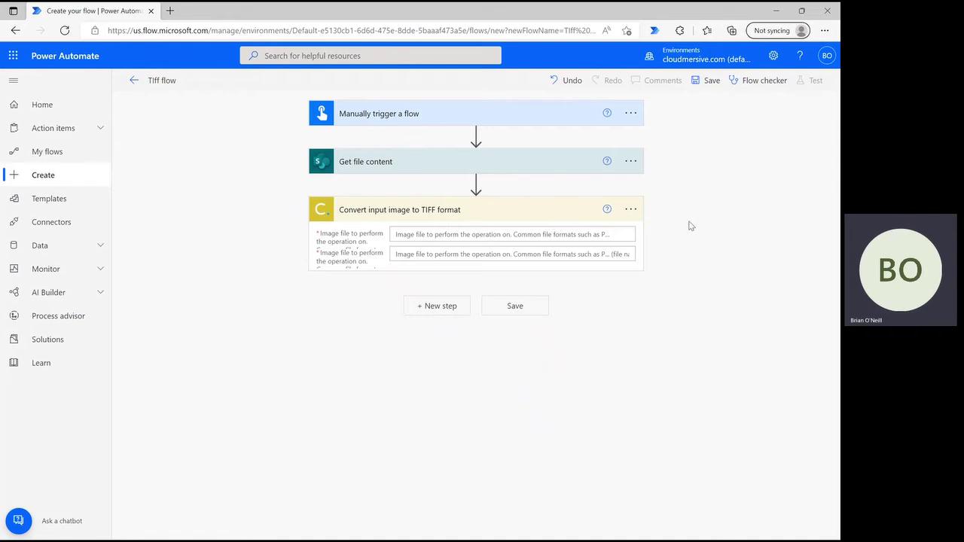
- Use the File Content output of Get file content as the image file for the TIFF conversion
{"action": "left_click", "coordinate": [580, 234]}
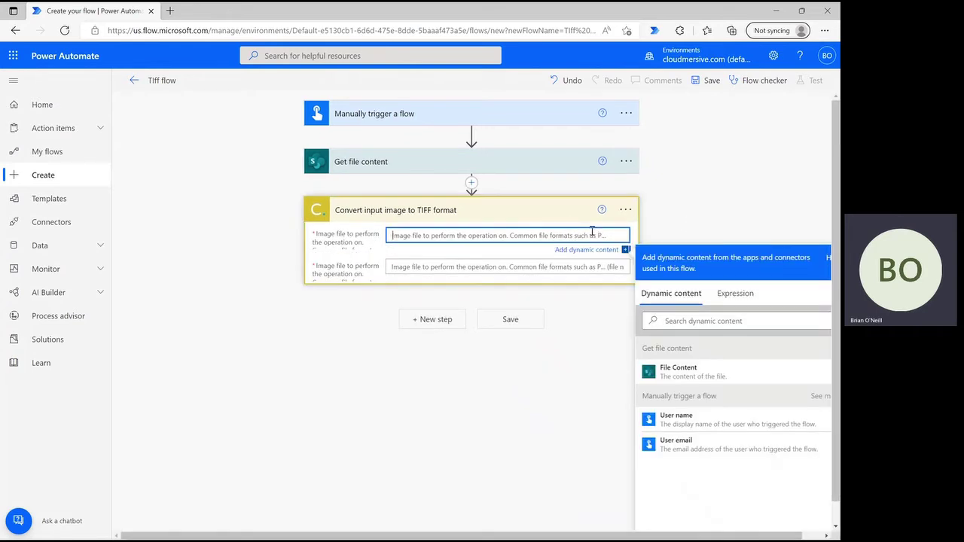
{"action": "left_click", "coordinate": [715, 382]}
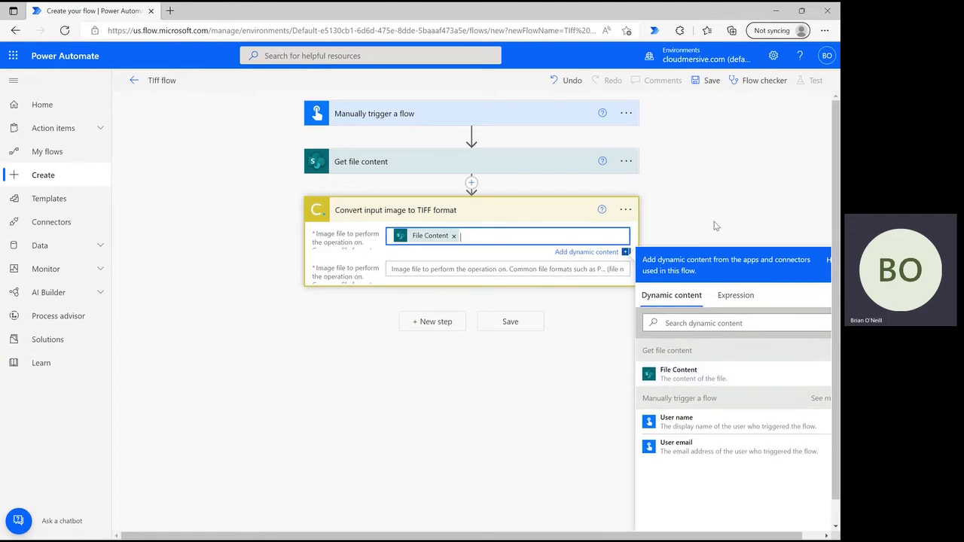
{"action": "left_click", "coordinate": [708, 207]}
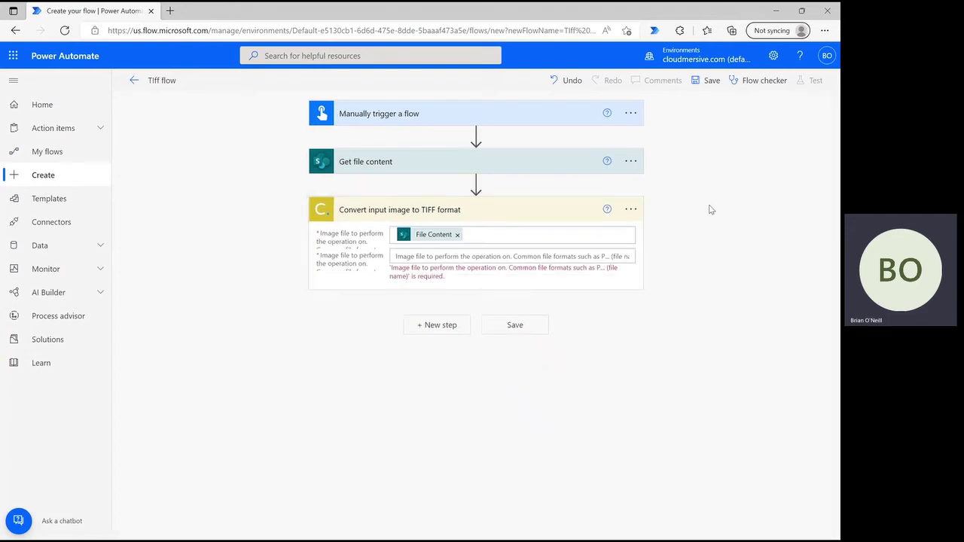
- Copy the File Identifier path from Get file content into the TIFF conversion's image file name field
{"action": "left_click", "coordinate": [530, 161]}
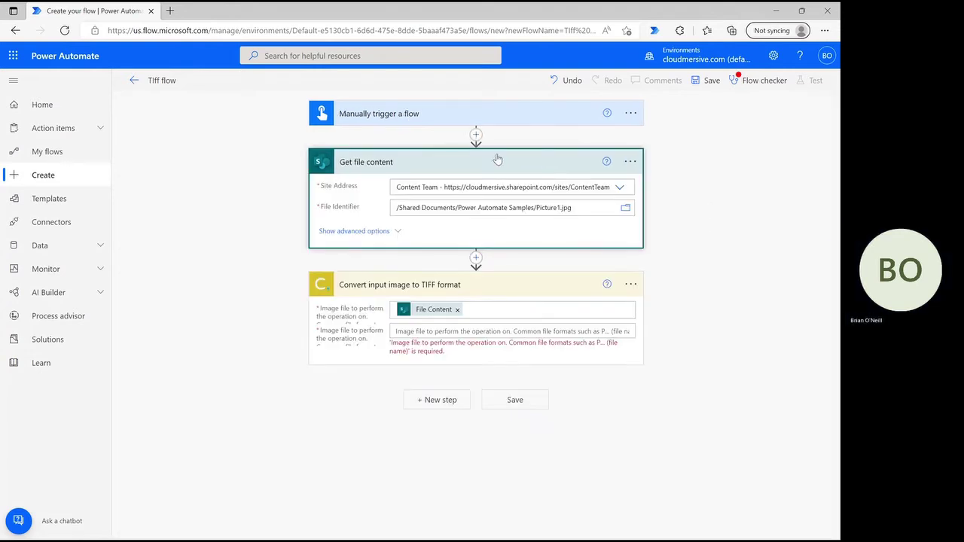
{"action": "triple_click", "coordinate": [526, 208]}
{"action": "key", "text": "ctrl+c"}
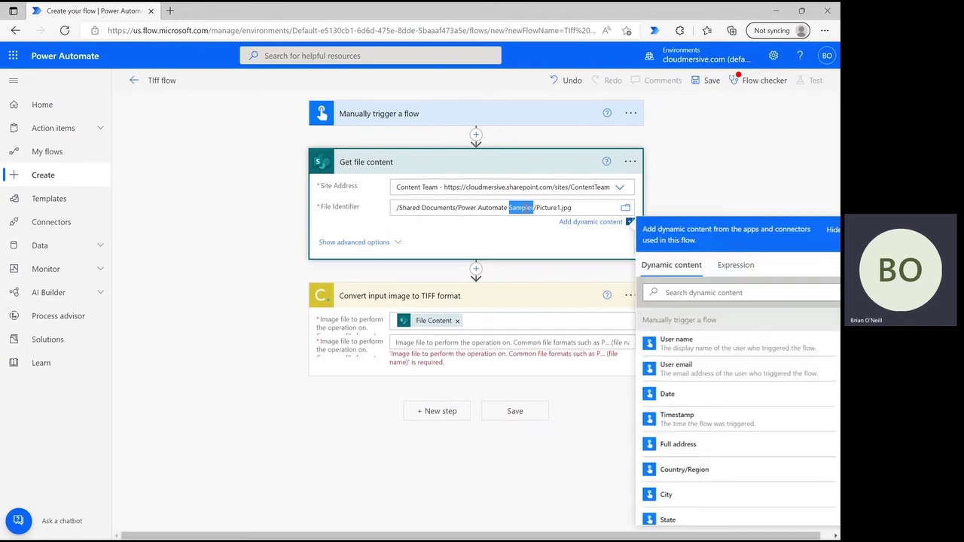
{"action": "left_click", "coordinate": [482, 338]}
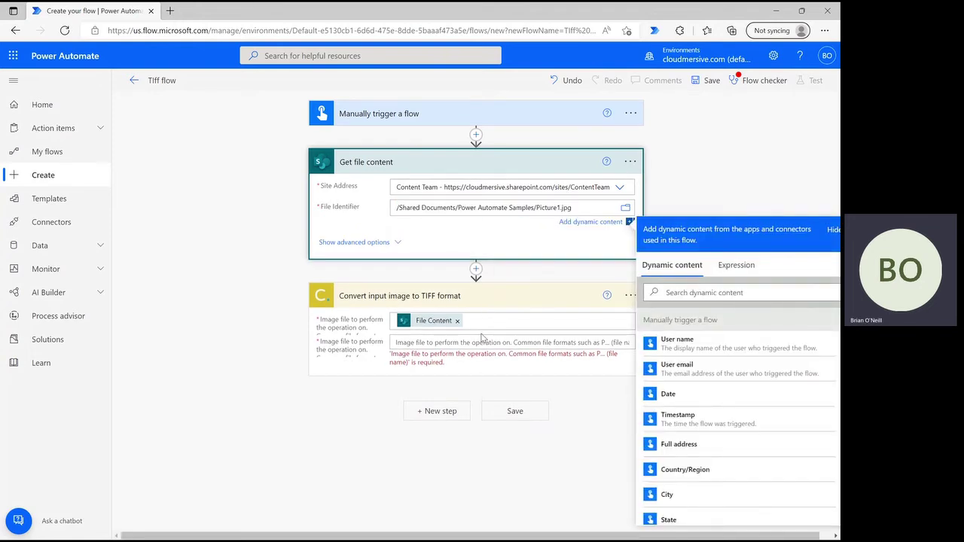
{"action": "left_click", "coordinate": [479, 338]}
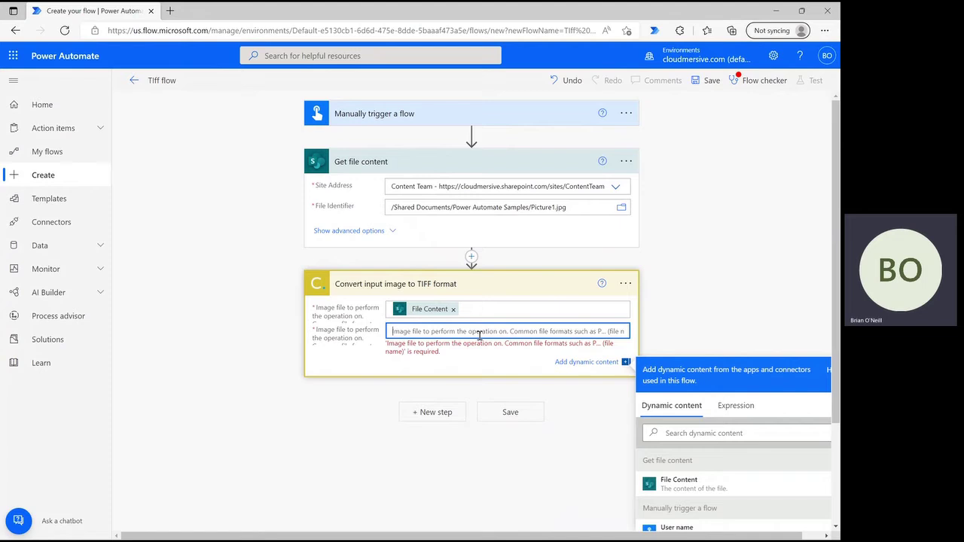
{"action": "key", "text": "ctrl+v"}
{"action": "left_click", "coordinate": [735, 256]}
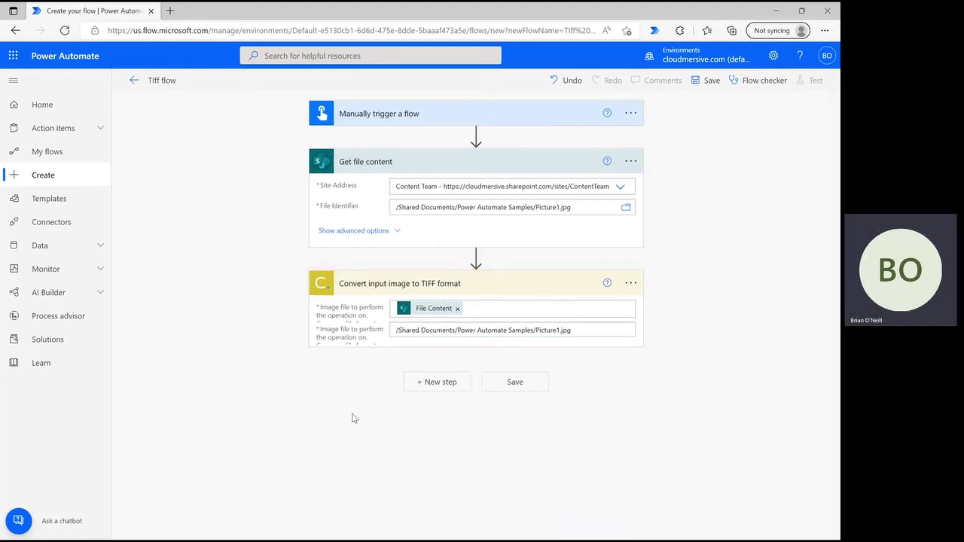
- Add a SharePoint "Create file" action after the TIFF conversion
{"action": "left_click", "coordinate": [425, 387]}
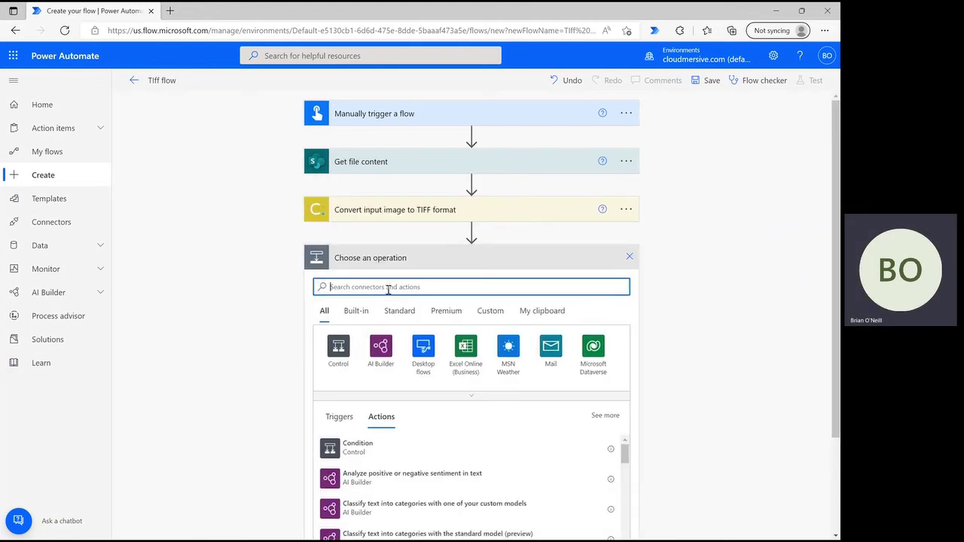
{"action": "type", "text": "create file"}
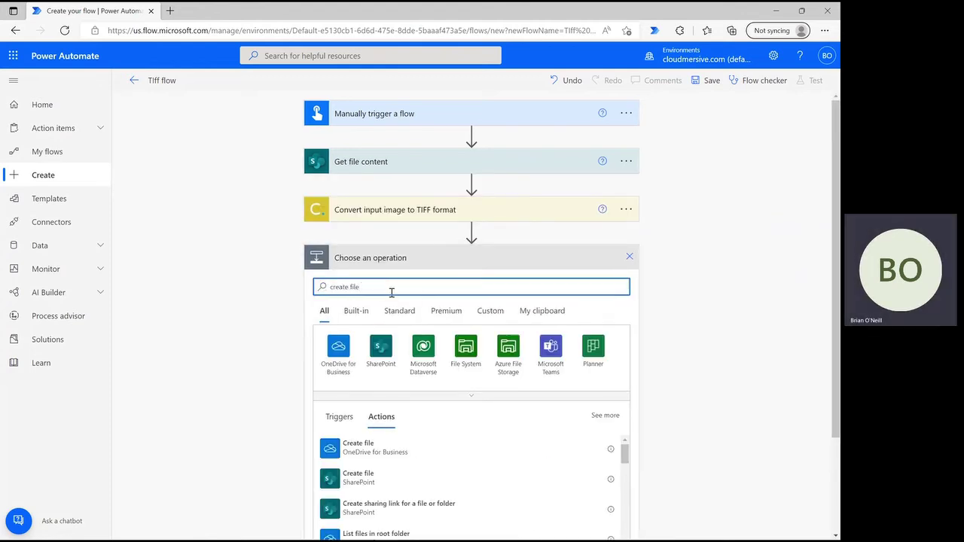
{"action": "left_click", "coordinate": [393, 482]}
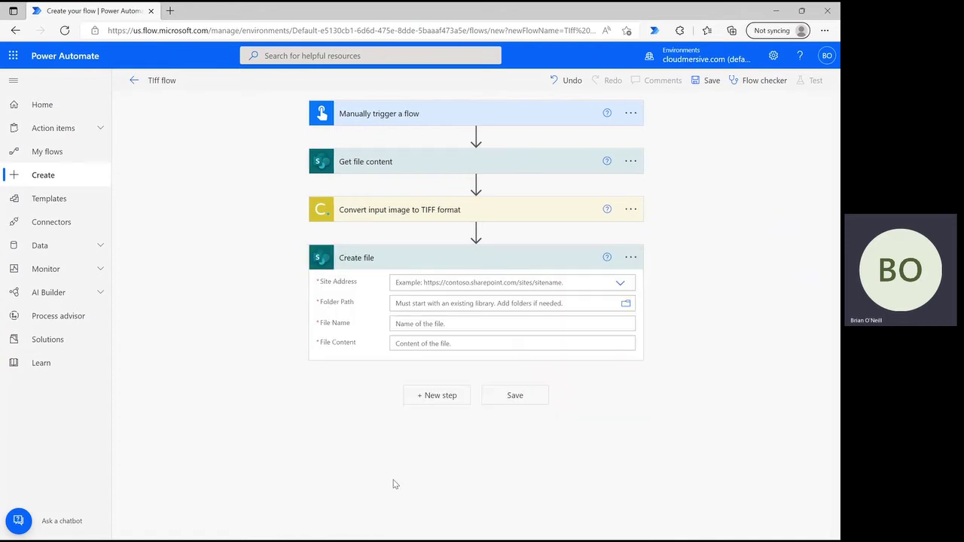
- Set the Create file action's site address to the Content Team SharePoint site
{"action": "left_click", "coordinate": [619, 282]}
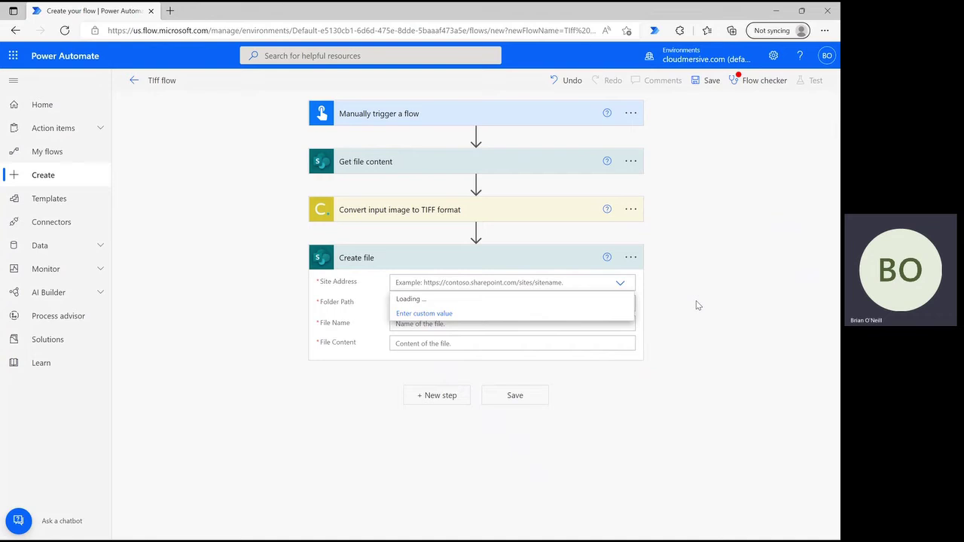
{"action": "left_click", "coordinate": [620, 283]}
{"action": "left_click", "coordinate": [620, 283]}
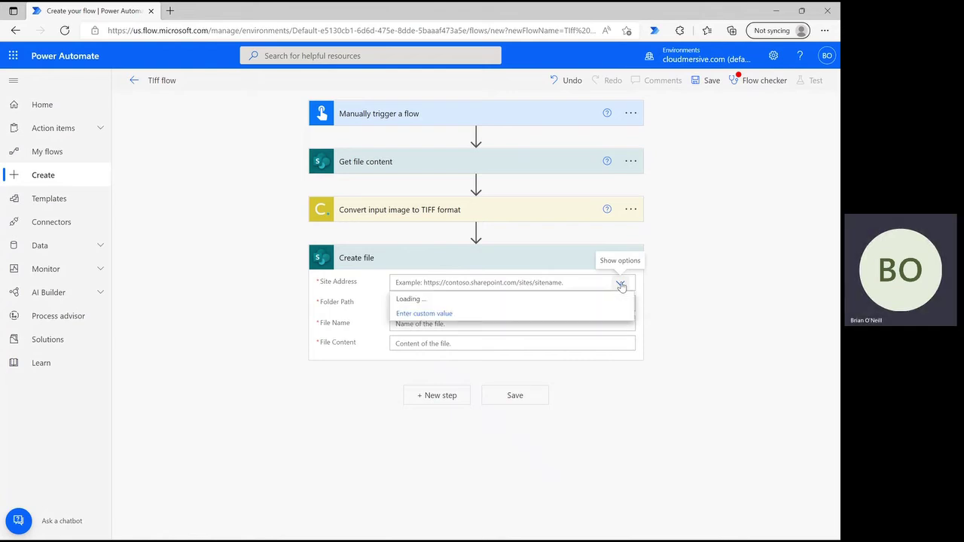
{"action": "left_click", "coordinate": [425, 300]}
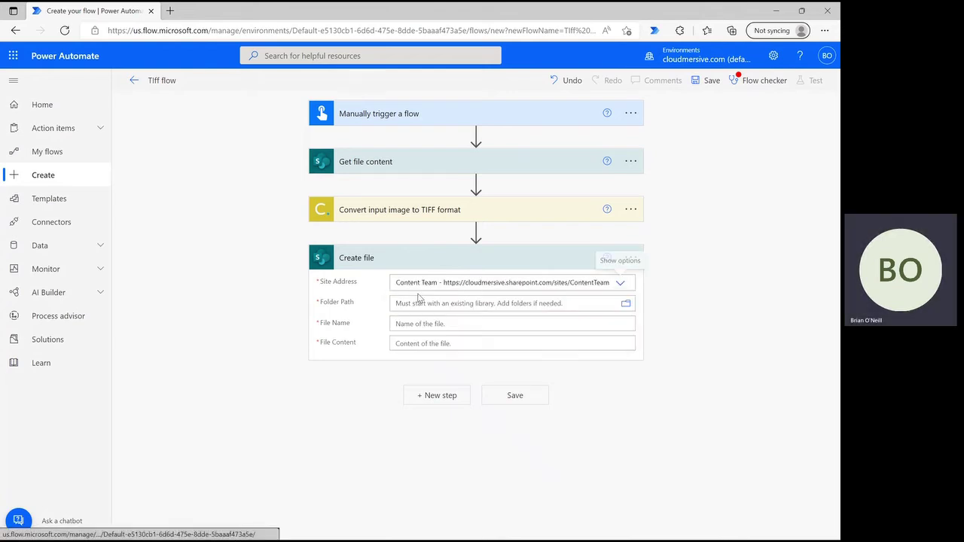
- Choose /Shared Documents/Power Automate Samples as the folder path for the Create file action
{"action": "left_click", "coordinate": [625, 304]}
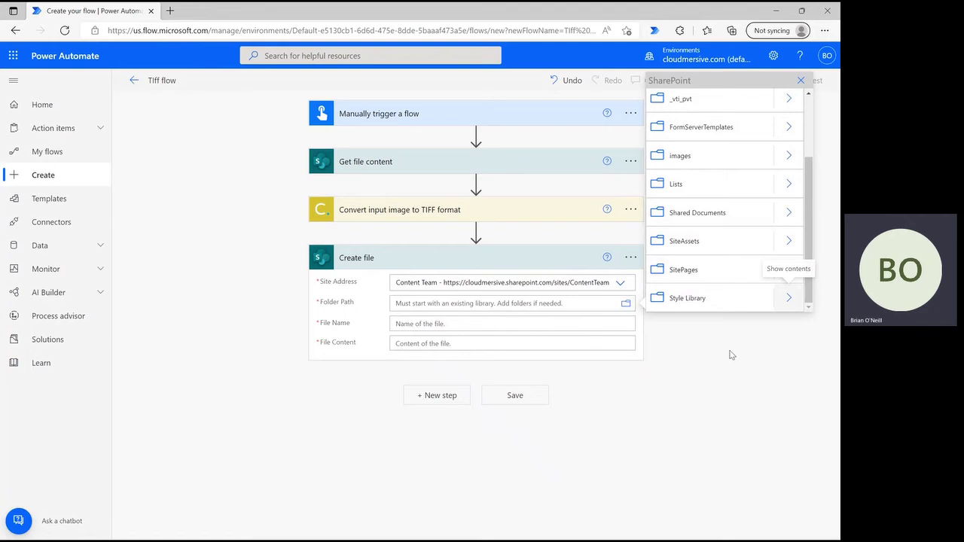
{"action": "left_click", "coordinate": [793, 211]}
{"action": "scroll", "coordinate": [770, 260], "scroll_direction": "down", "scroll_amount": 3}
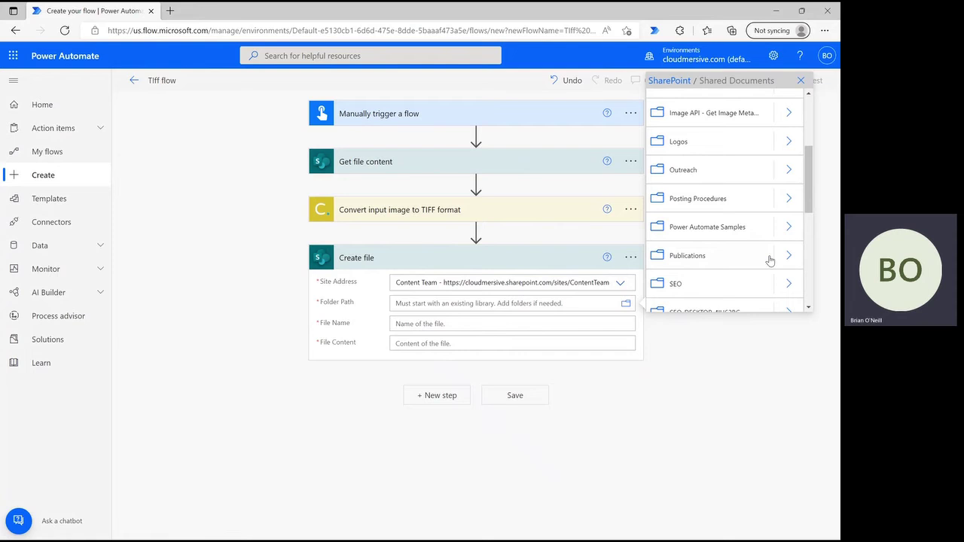
{"action": "left_click", "coordinate": [745, 218]}
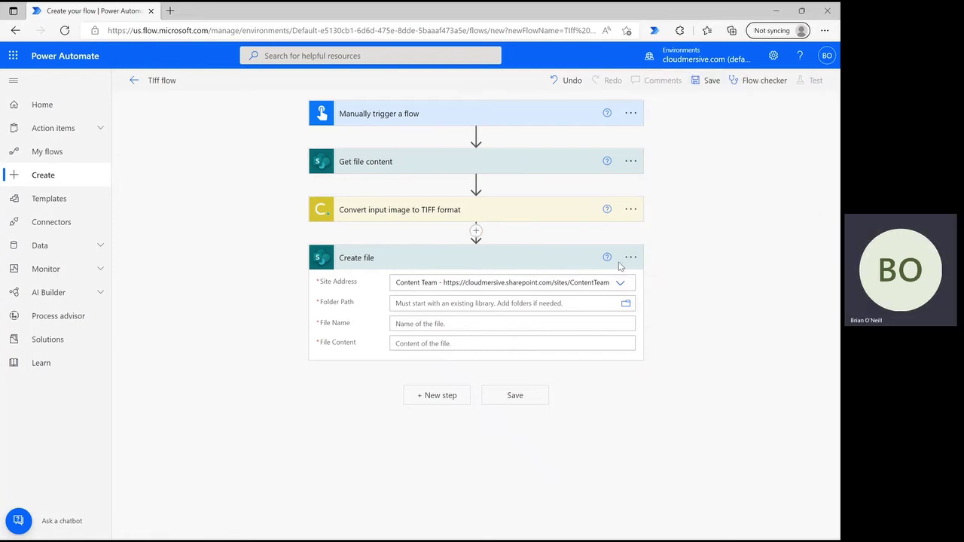
- Name the file that the Create file action produces "Tiff file.tiff"
{"action": "left_click", "coordinate": [410, 335]}
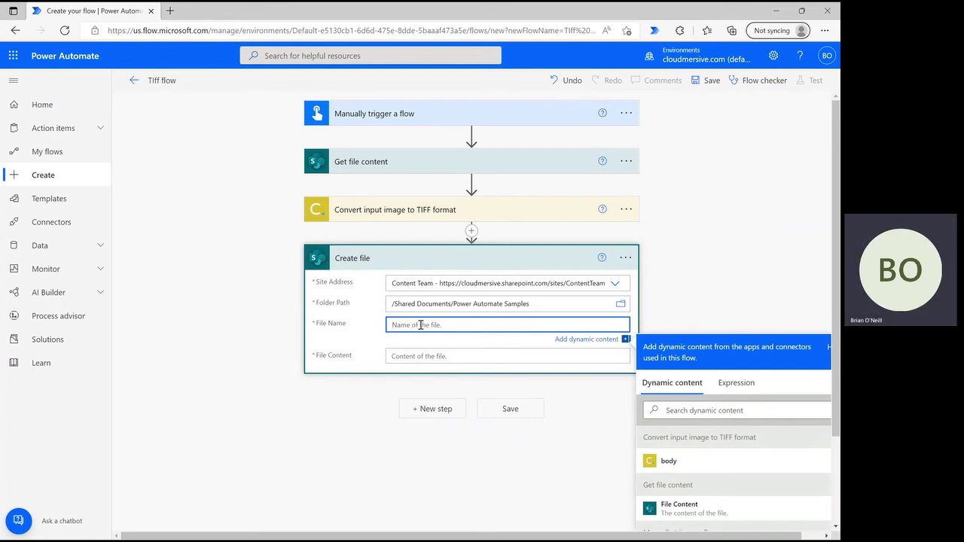
{"action": "type", "text": "Tiff"}
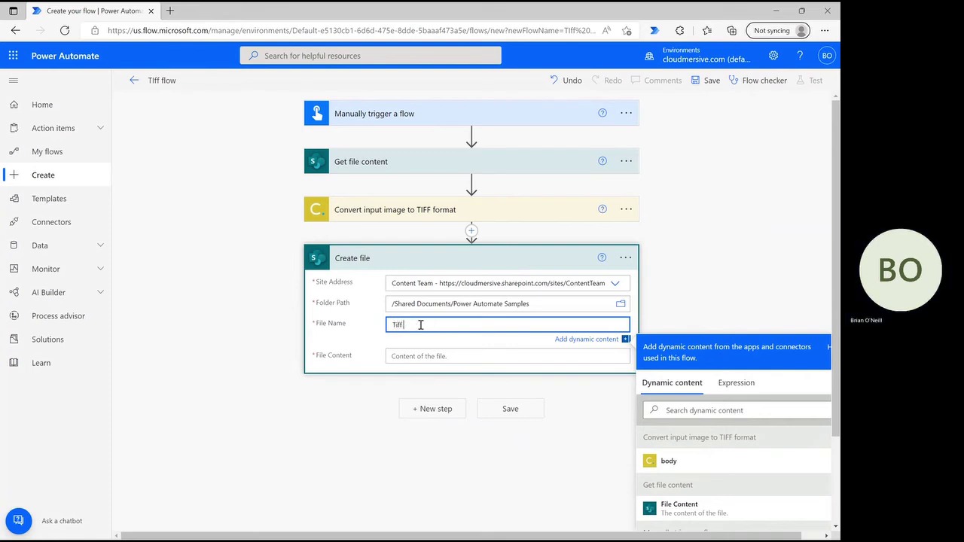
{"action": "type", "text": " file.tiff"}
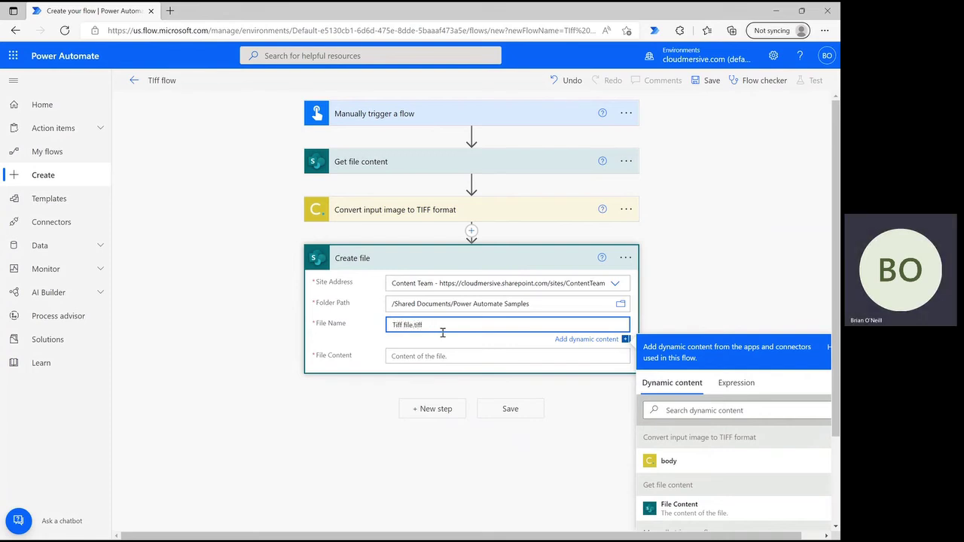
- Use the body output of the TIFF conversion as the file content in the Create file action
{"action": "left_click", "coordinate": [448, 355]}
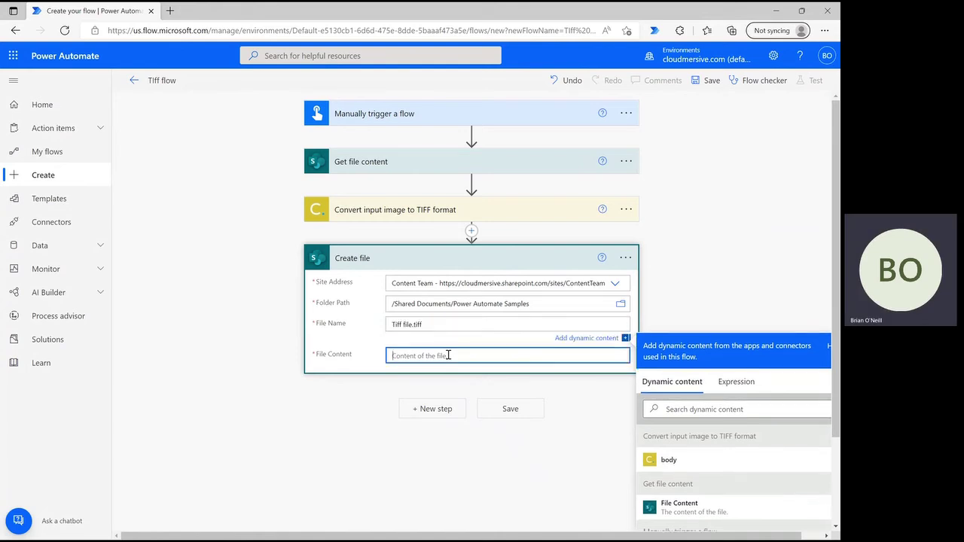
{"action": "scroll", "coordinate": [770, 452], "scroll_direction": "down", "scroll_amount": 1}
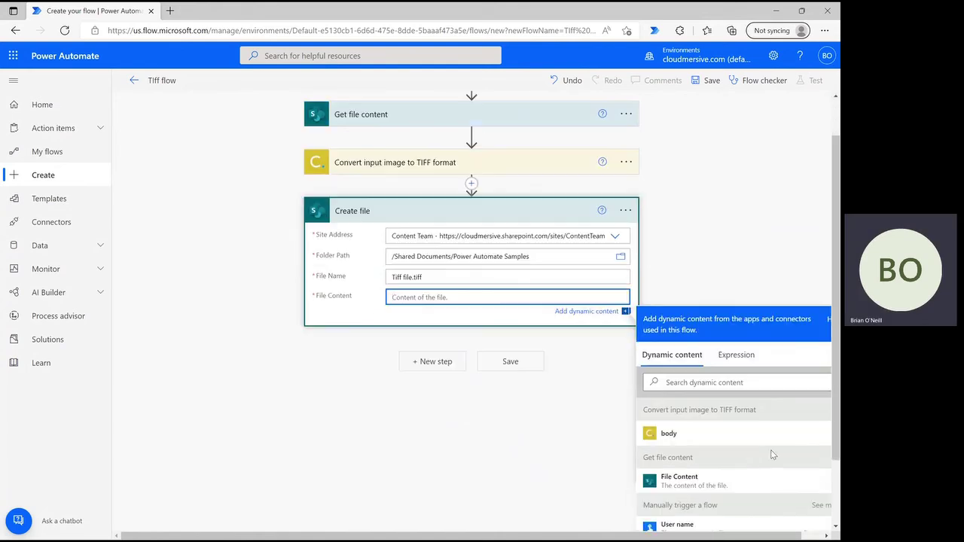
{"action": "left_click", "coordinate": [699, 435]}
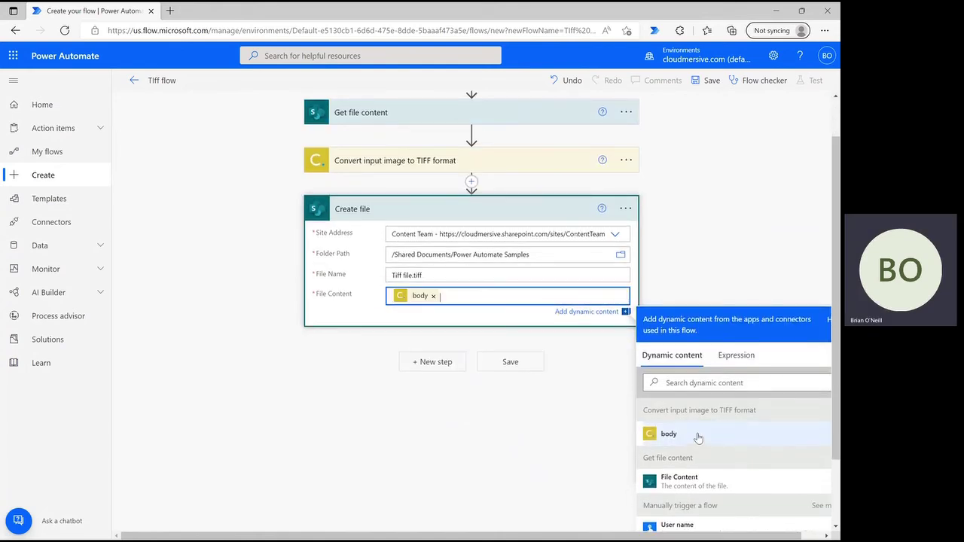
{"action": "left_click", "coordinate": [709, 226]}
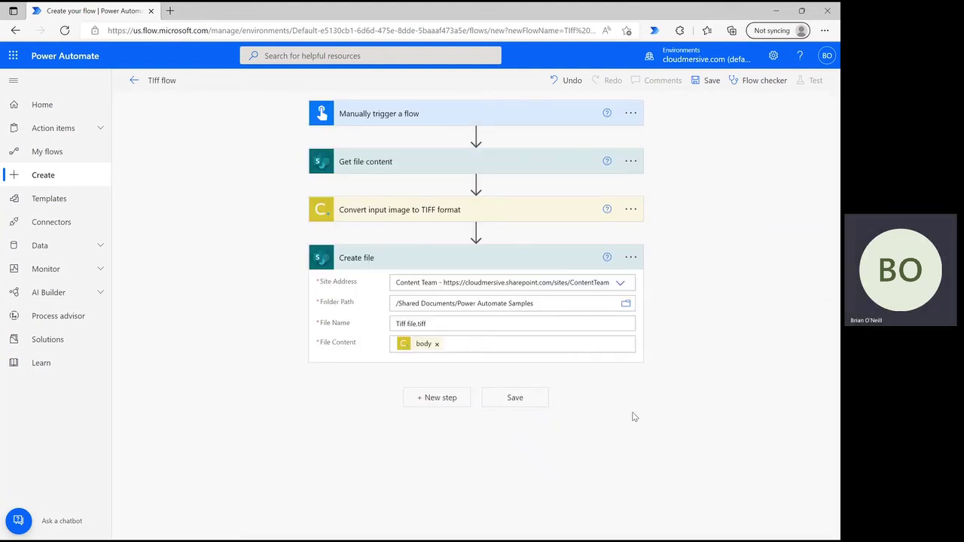
- Save the flow and run it with a manual test
{"action": "left_click", "coordinate": [516, 397]}
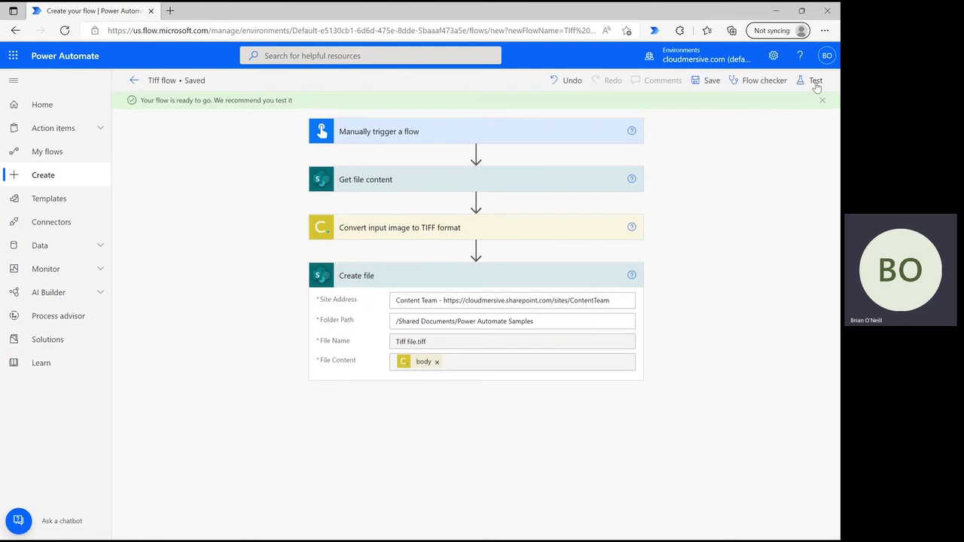
{"action": "left_click", "coordinate": [814, 88]}
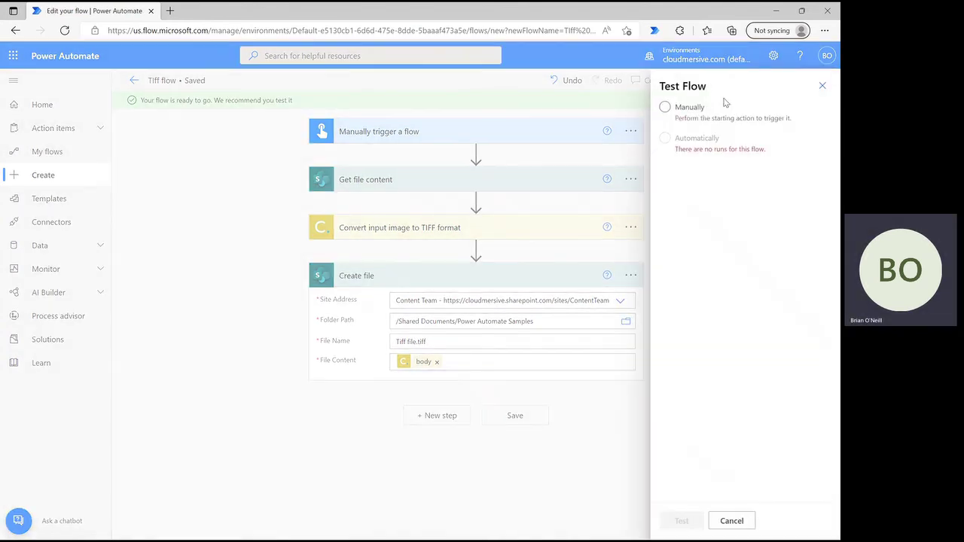
{"action": "left_click", "coordinate": [665, 107]}
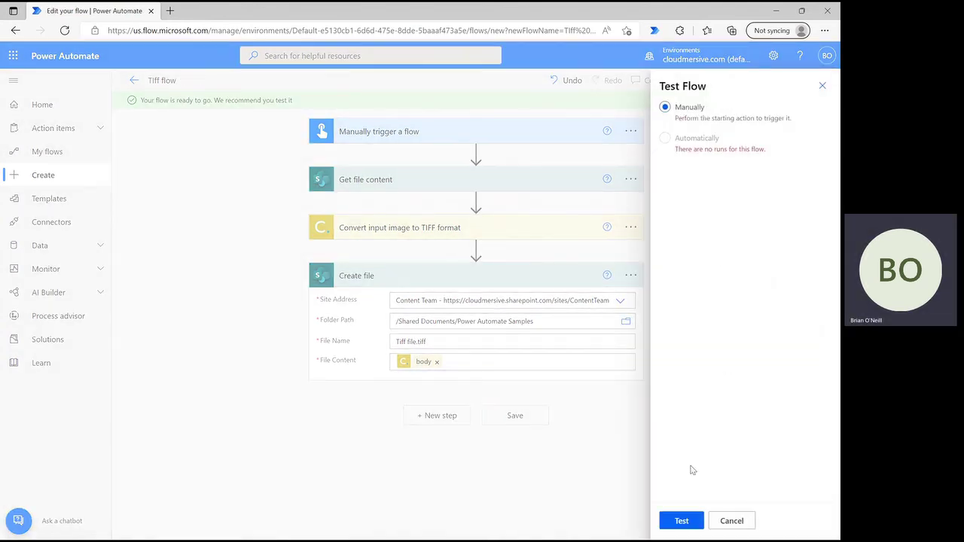
{"action": "left_click", "coordinate": [680, 521]}
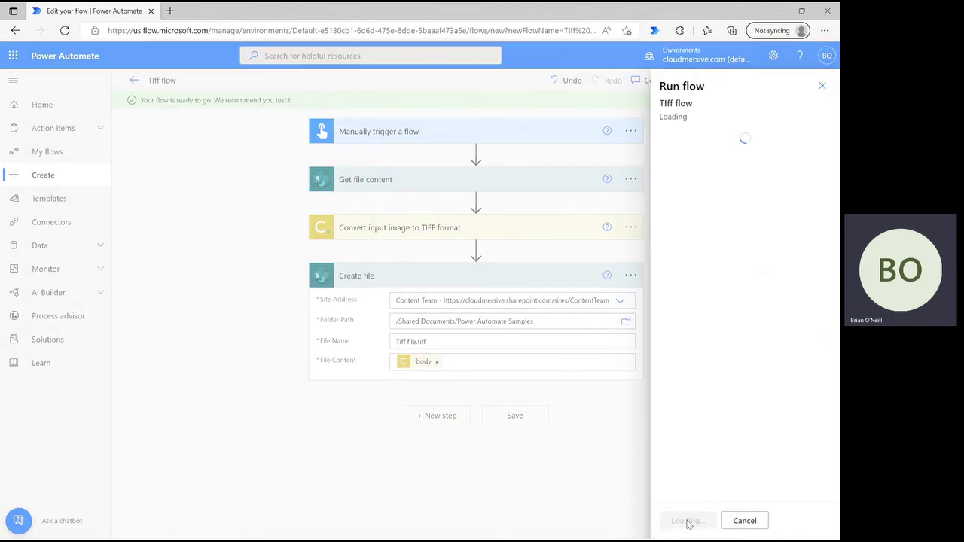
{"action": "left_click", "coordinate": [685, 521]}
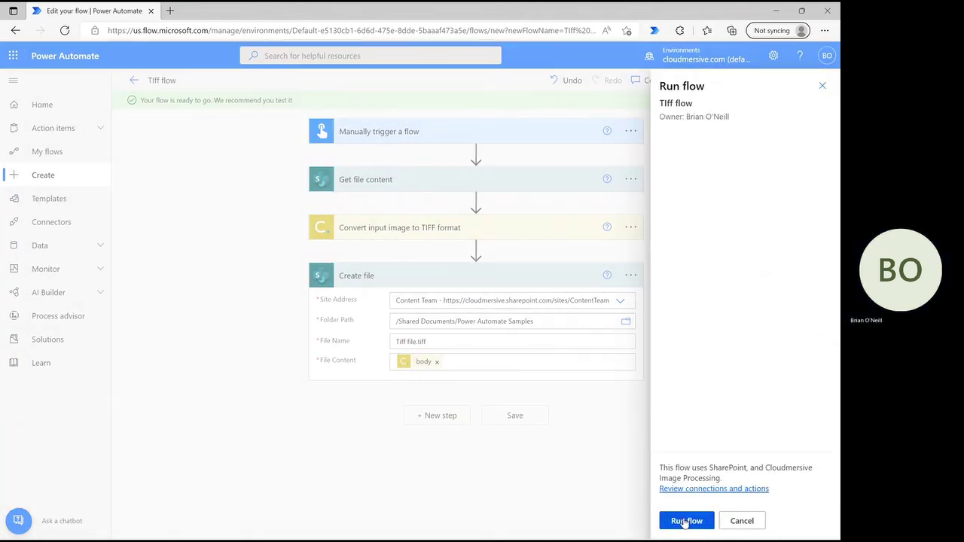
{"action": "left_click", "coordinate": [685, 521]}
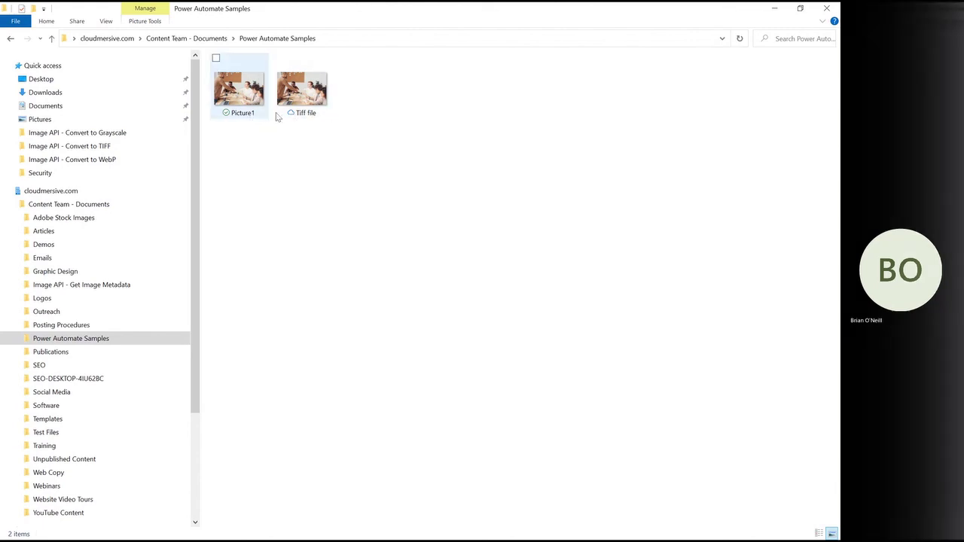
- In File Explorer, open the converted Tiff file from the Power Automate Samples folder to check the image
{"action": "double_click", "coordinate": [277, 116]}
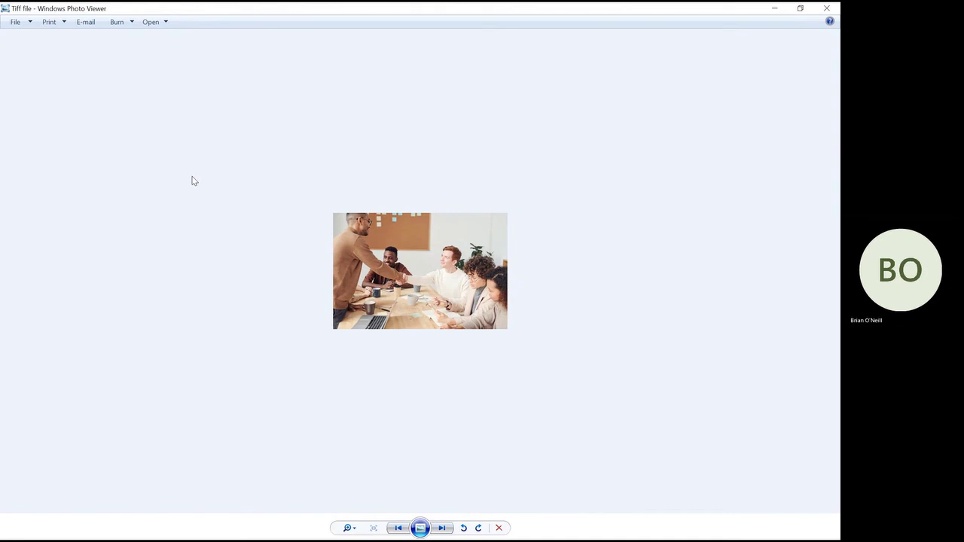